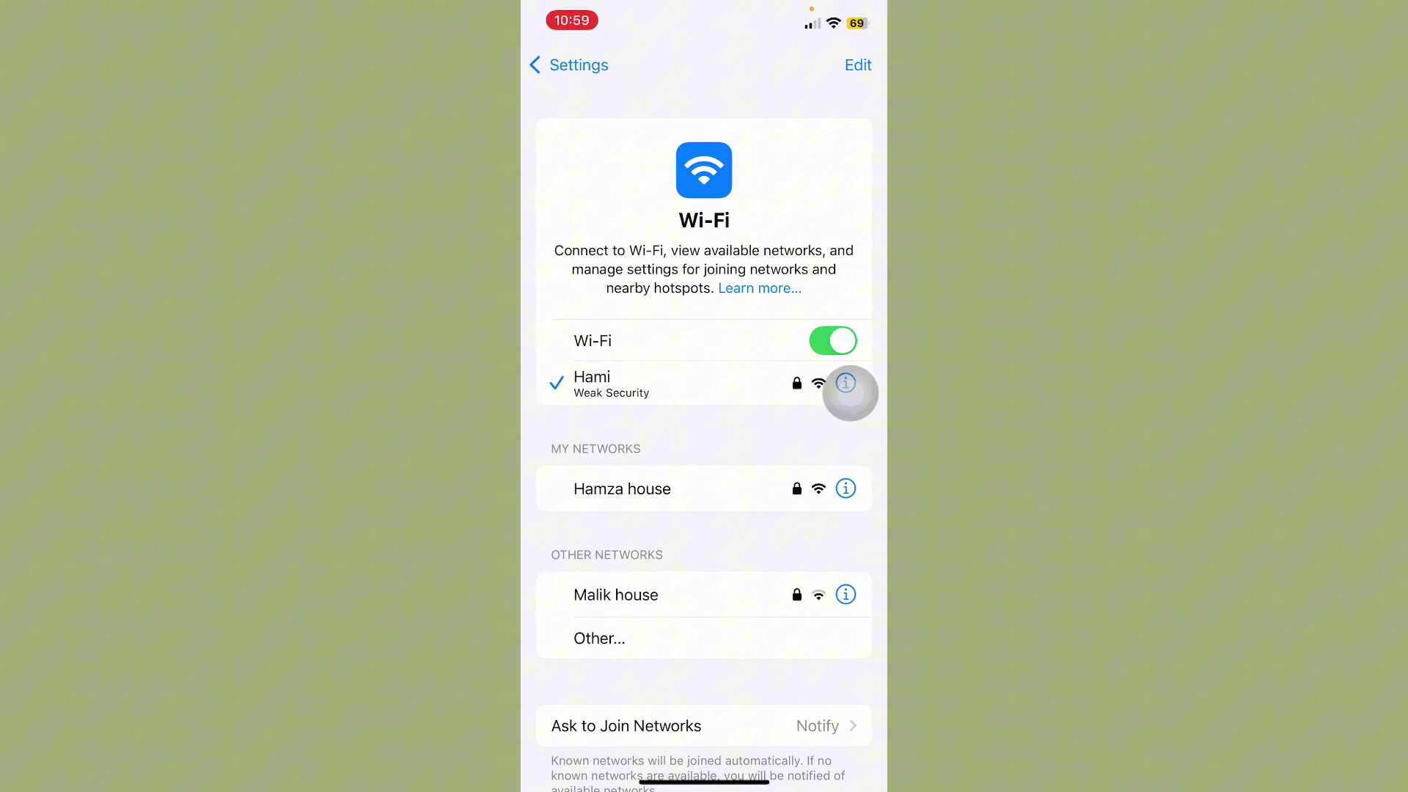
Step: Leave the Wi-Fi page, which shows the phone connected, for the main Settings list
{"action": "left_click", "coordinate": [569, 65]}
{"action": "scroll", "coordinate": [703, 440], "scroll_direction": "down", "scroll_amount": 5}
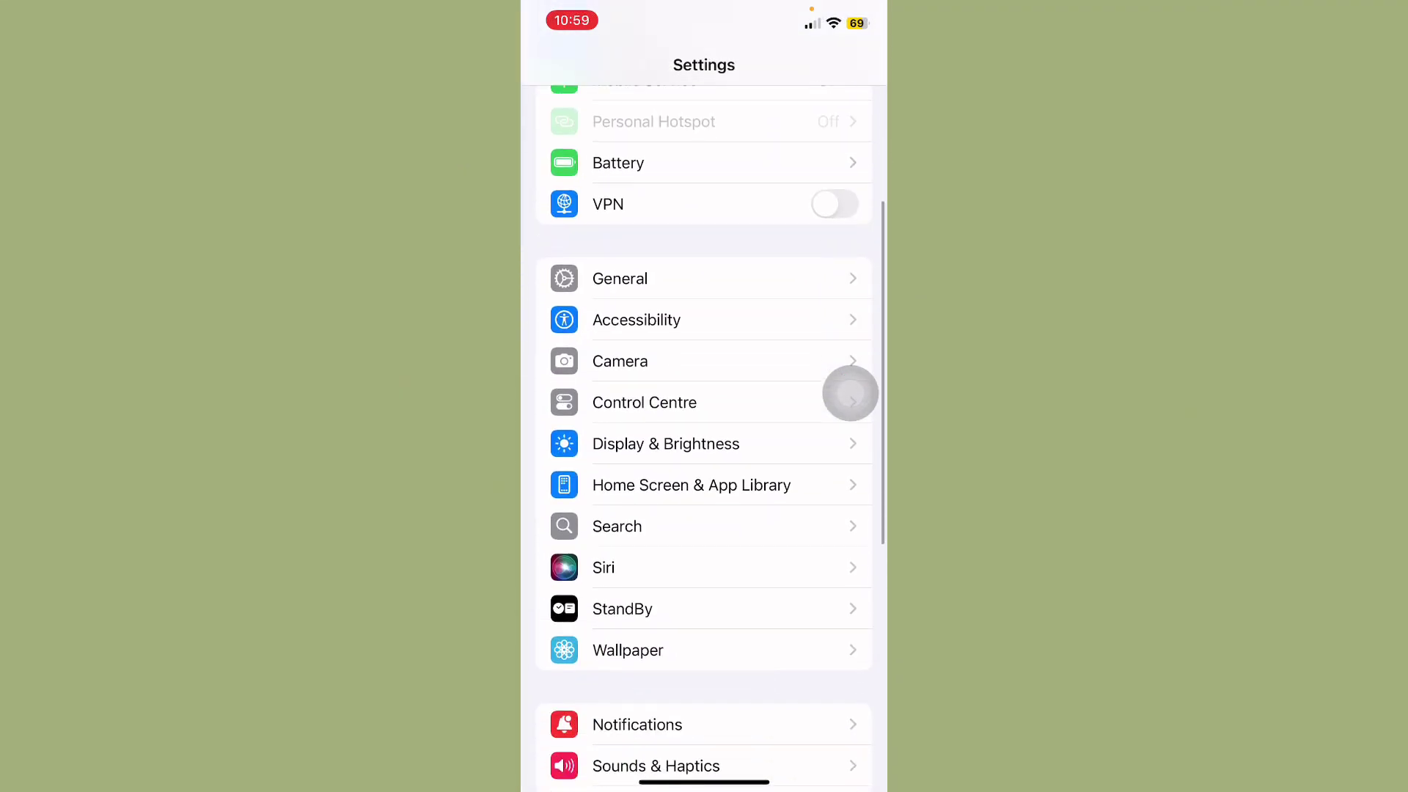
{"action": "left_click", "coordinate": [619, 279]}
{"action": "left_click", "coordinate": [653, 396]}
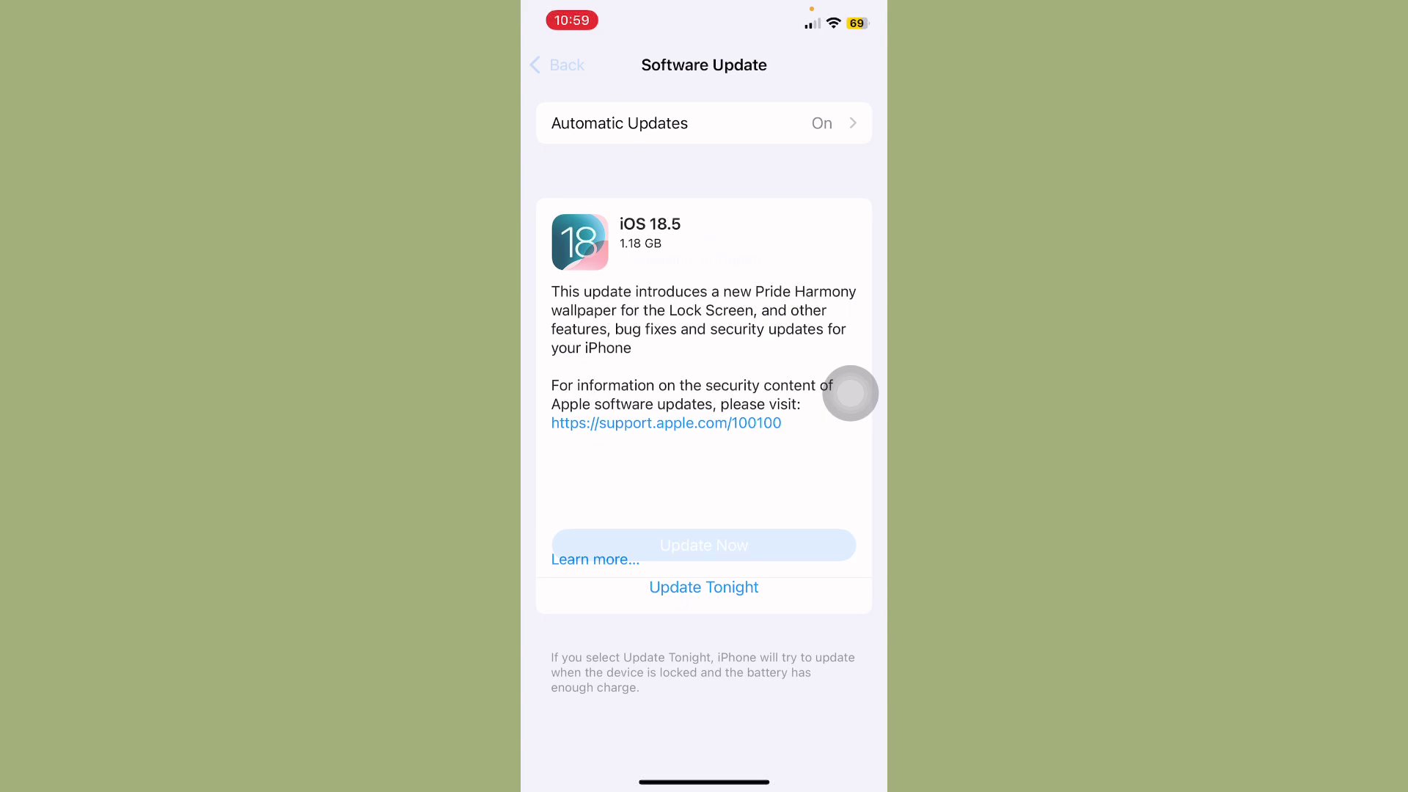
{"action": "left_click", "coordinate": [558, 66]}
{"action": "scroll", "coordinate": [705, 441], "scroll_direction": "down", "scroll_amount": 5}
{"action": "left_click", "coordinate": [850, 343]}
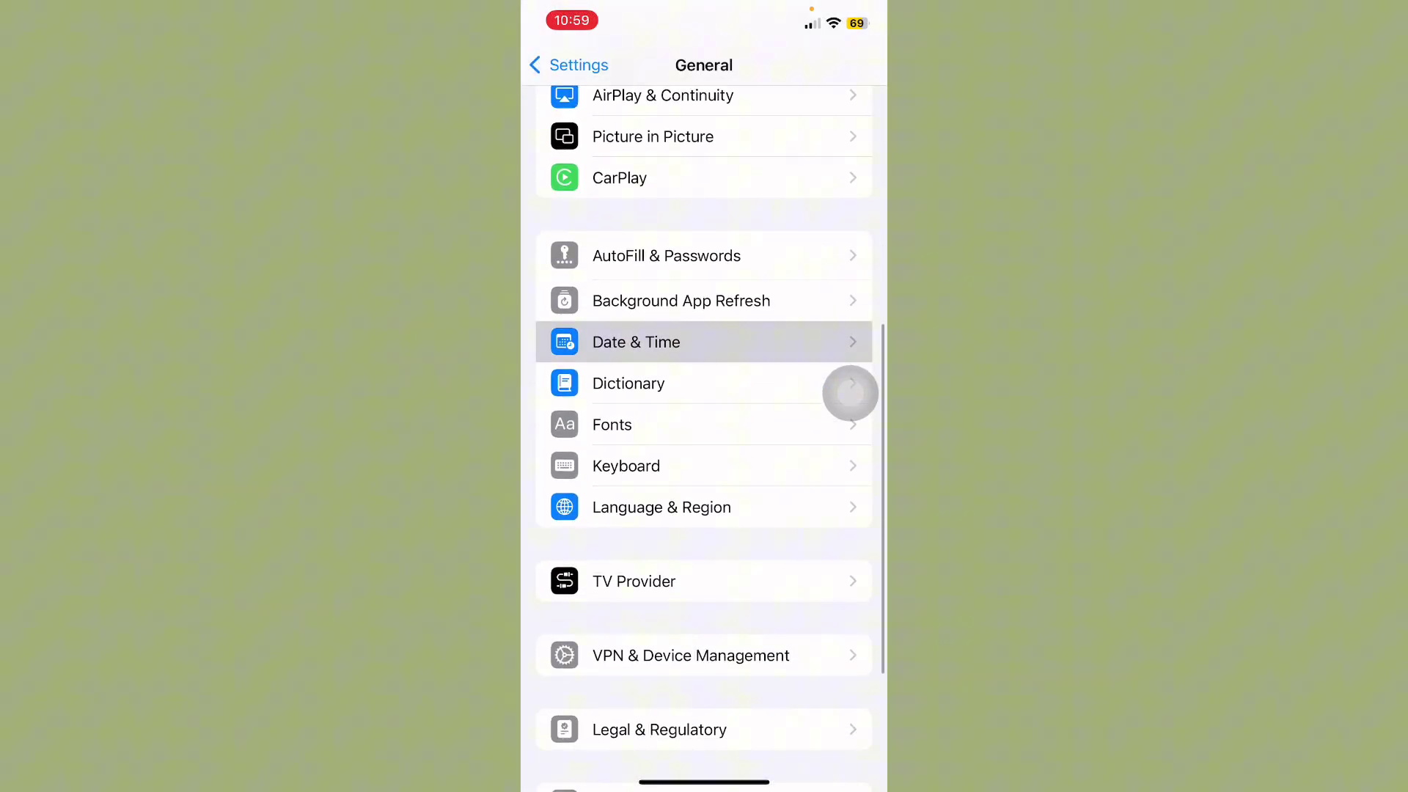
{"action": "left_click", "coordinate": [558, 65]}
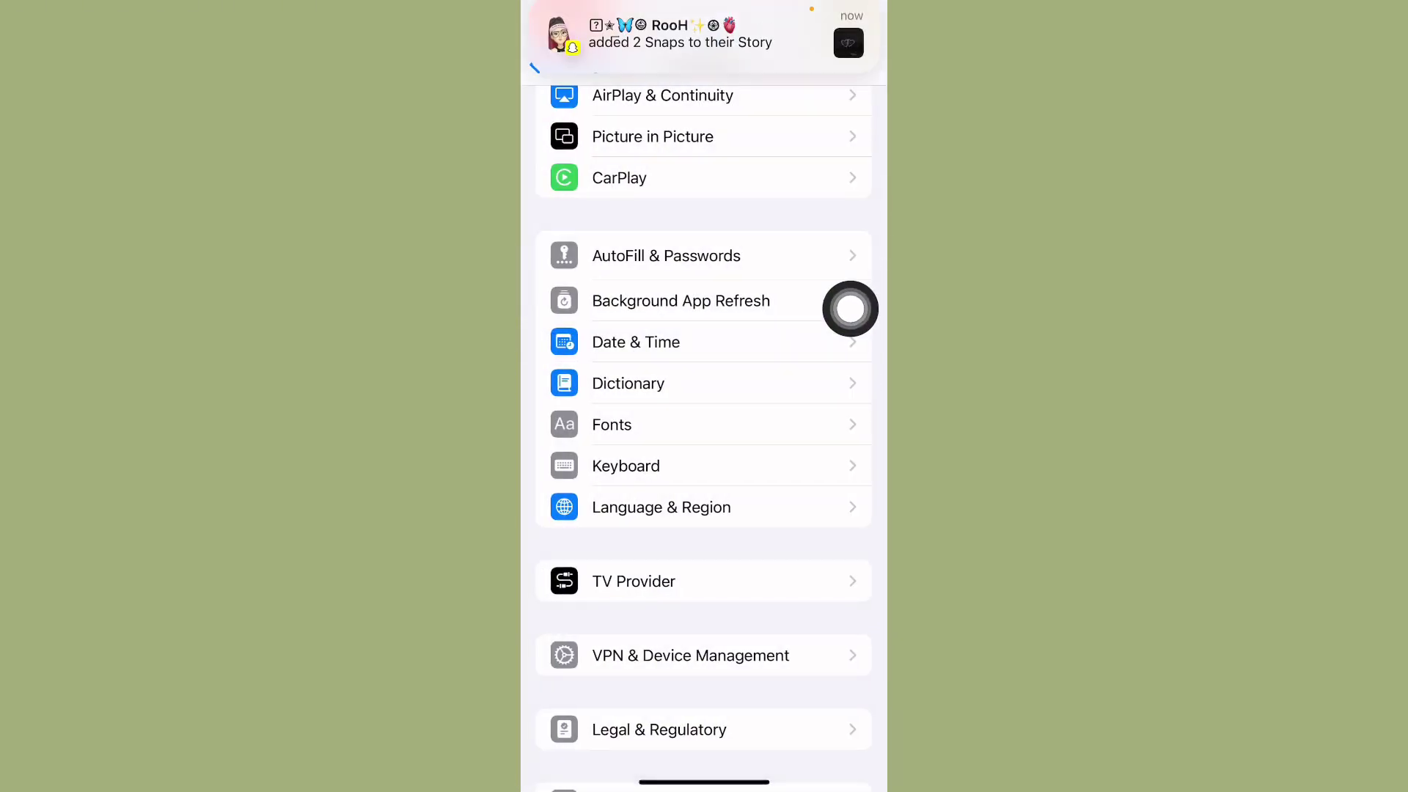
{"action": "scroll", "coordinate": [704, 440], "scroll_direction": "down", "scroll_amount": 3}
{"action": "left_click", "coordinate": [691, 482]}
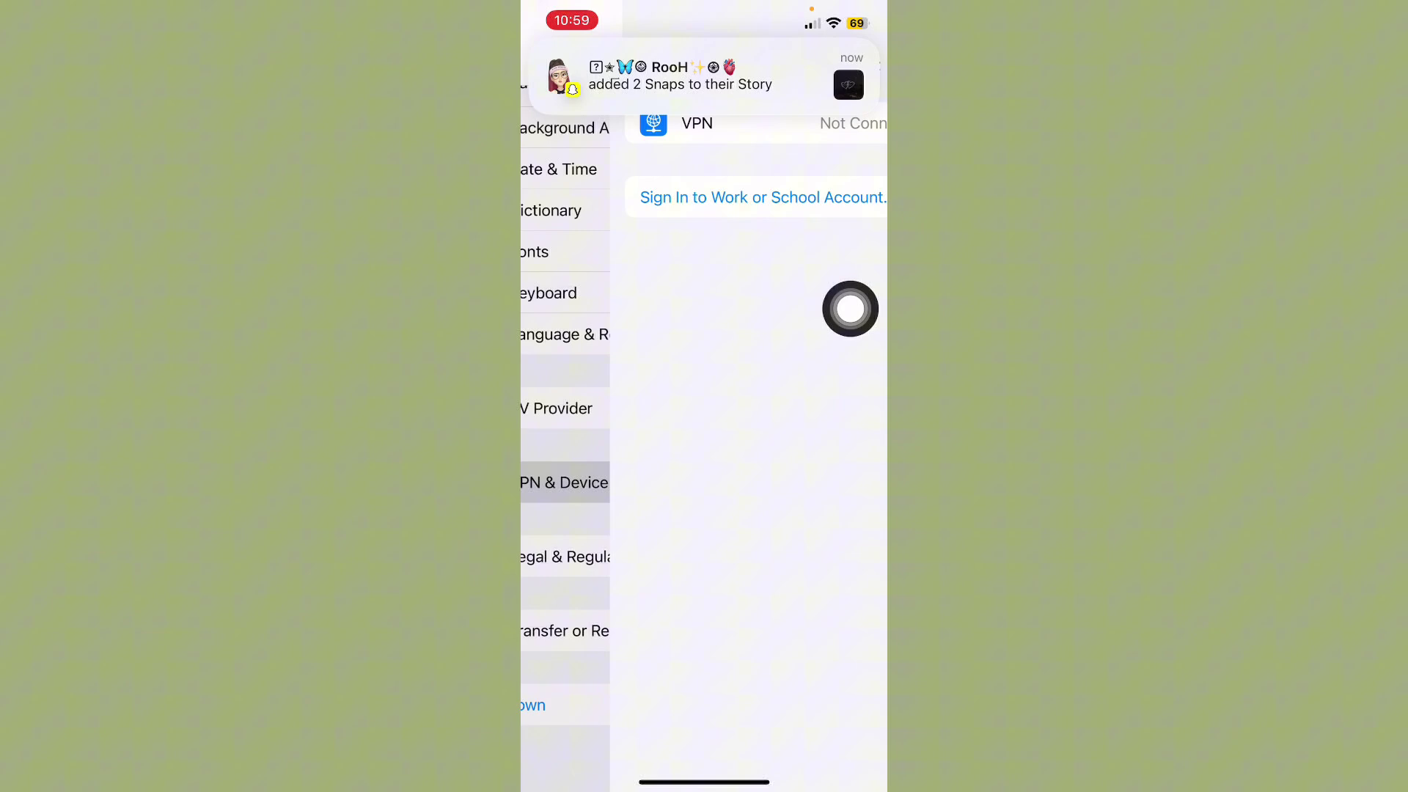
{"action": "left_click", "coordinate": [595, 123]}
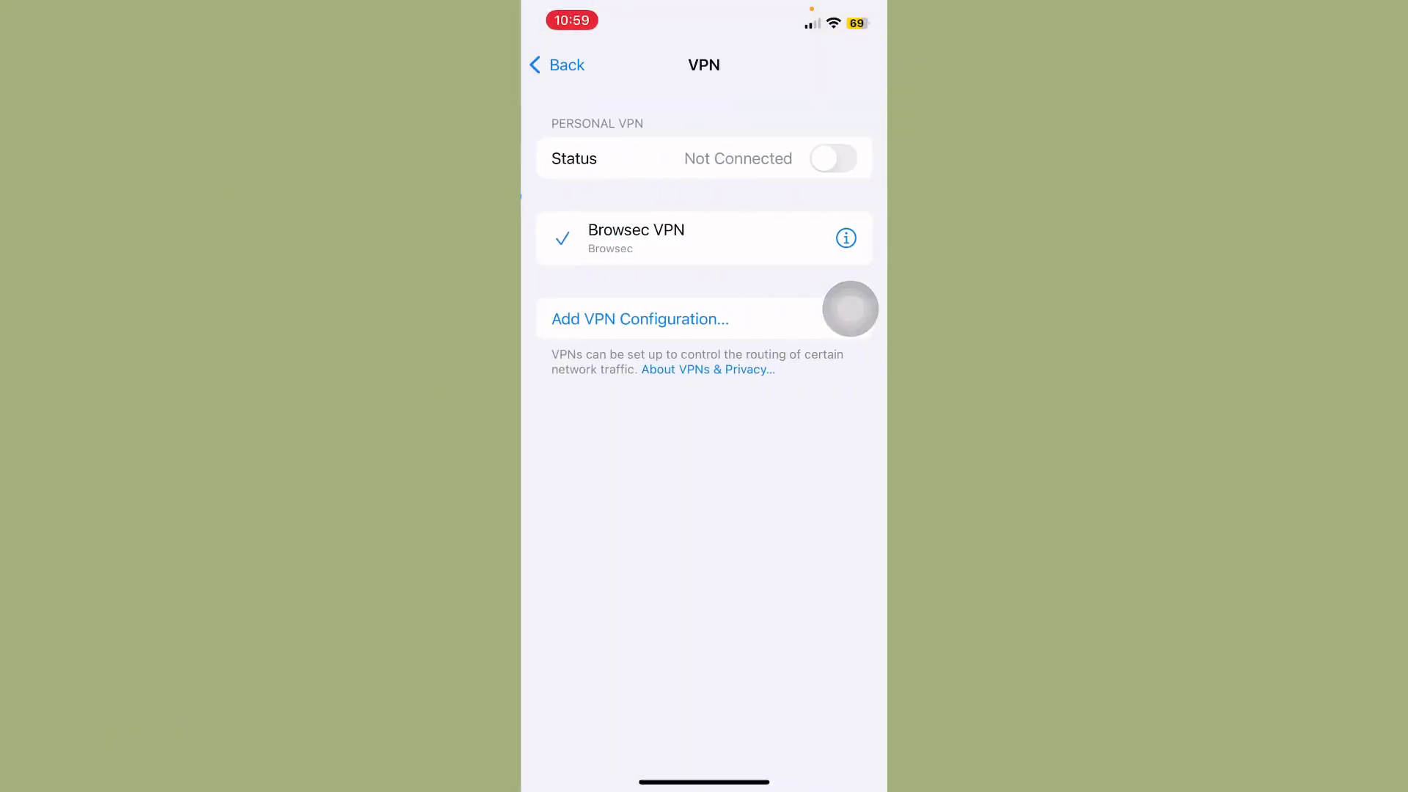
{"action": "left_click", "coordinate": [557, 65]}
{"action": "left_click", "coordinate": [558, 65]}
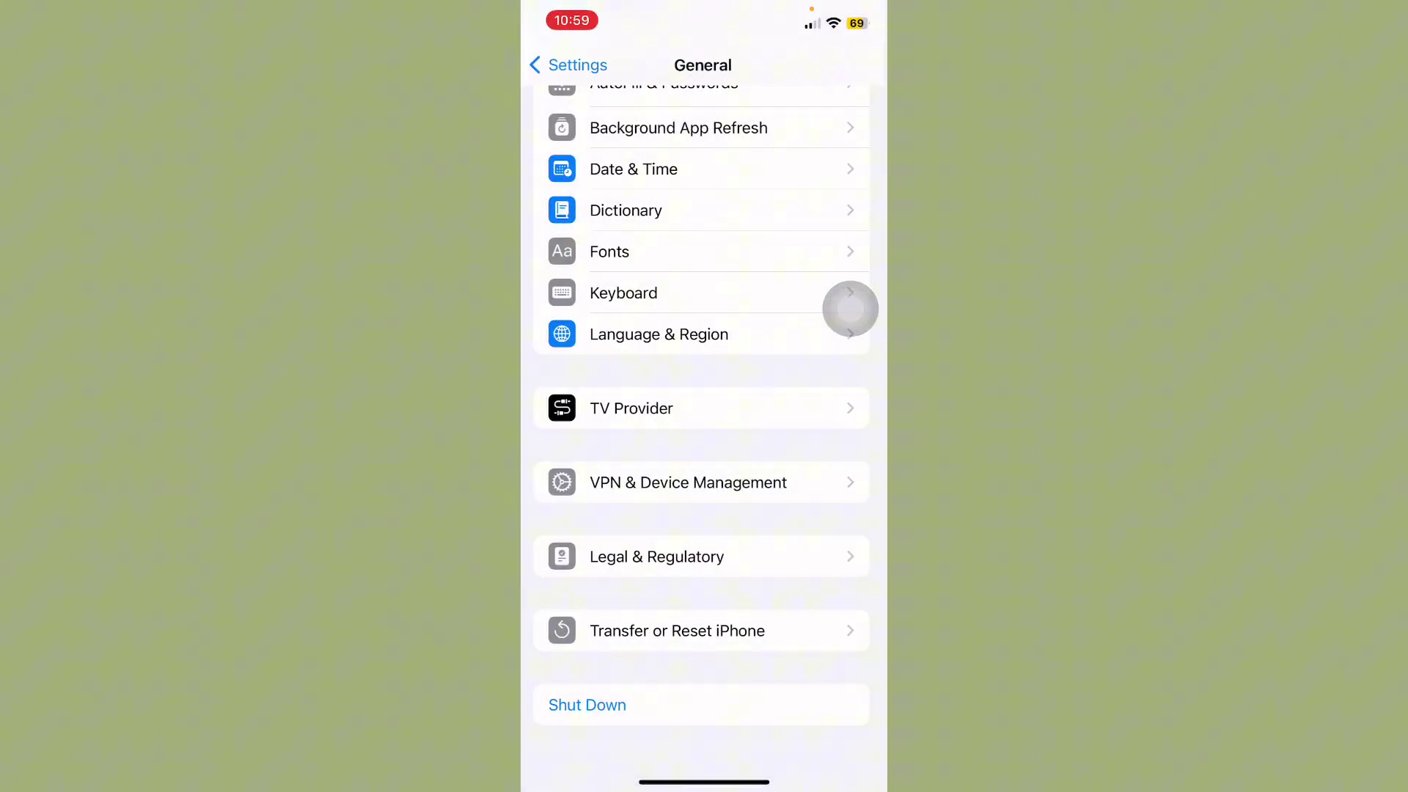
{"action": "left_click", "coordinate": [567, 62]}
{"action": "scroll", "coordinate": [850, 310], "scroll_direction": "down", "scroll_amount": 5}
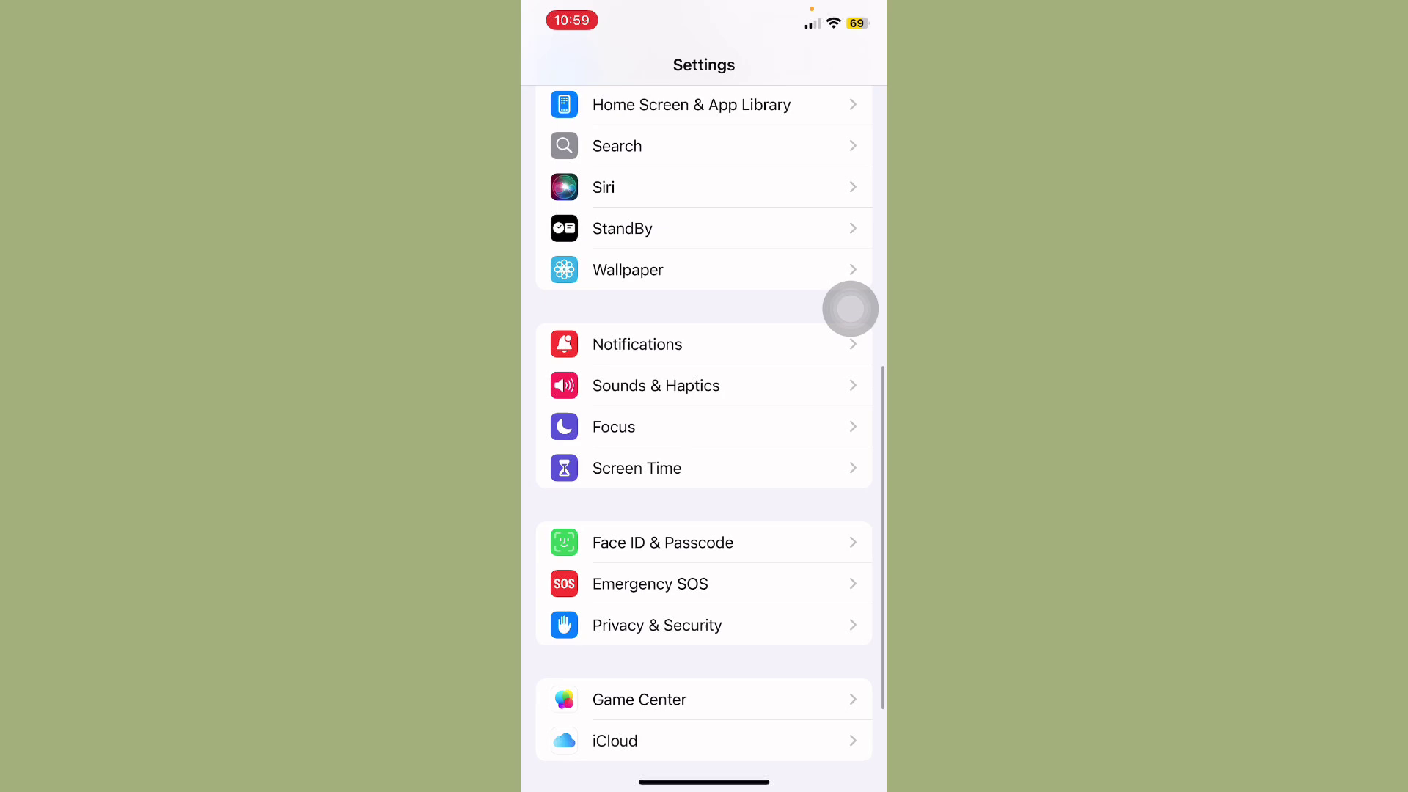
Step: Verify Screen Time's Content & Privacy Restrictions toggle is off, then go to the home screen
{"action": "left_click", "coordinate": [637, 374]}
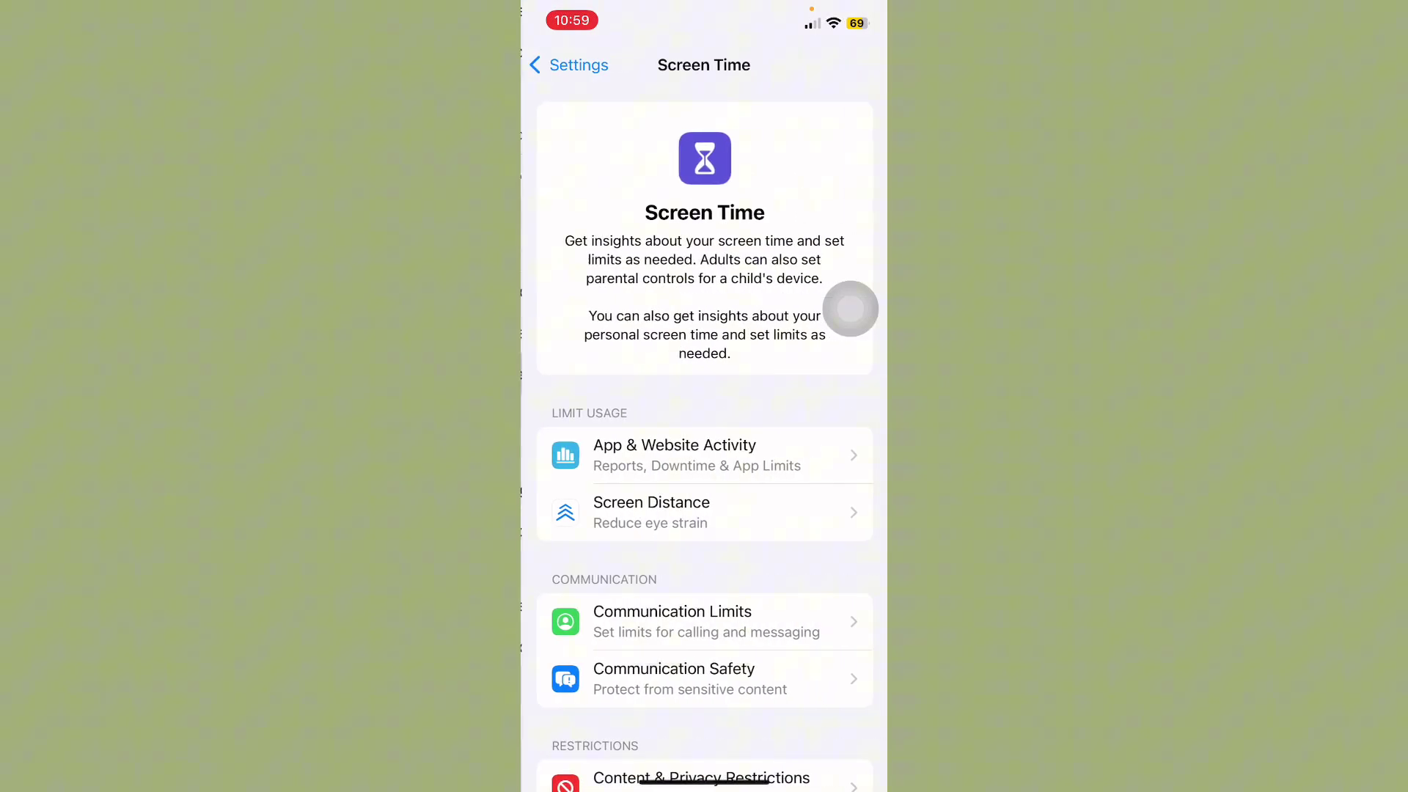
{"action": "scroll", "coordinate": [851, 309], "scroll_direction": "down", "scroll_amount": 4}
{"action": "left_click", "coordinate": [850, 401]}
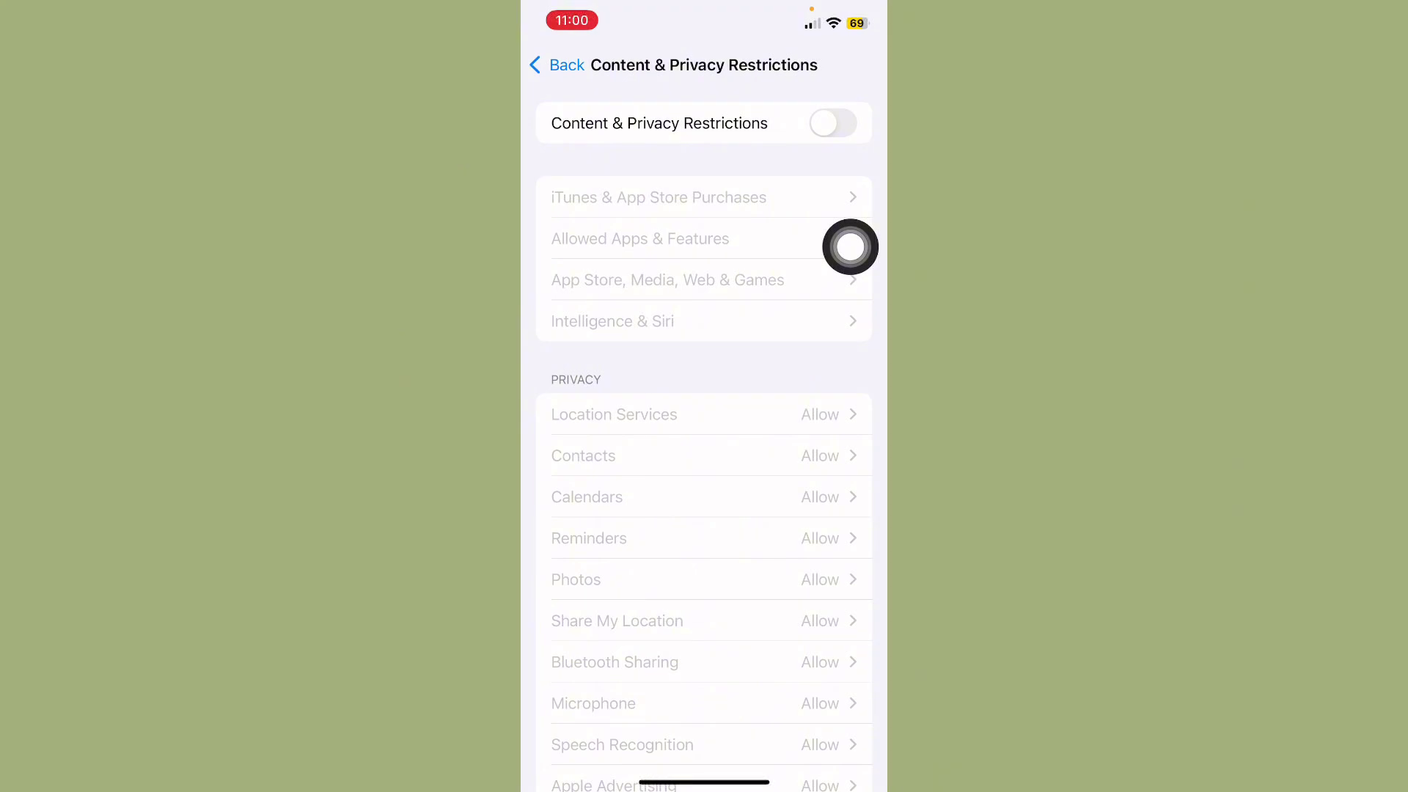
{"action": "key", "text": "super+h"}
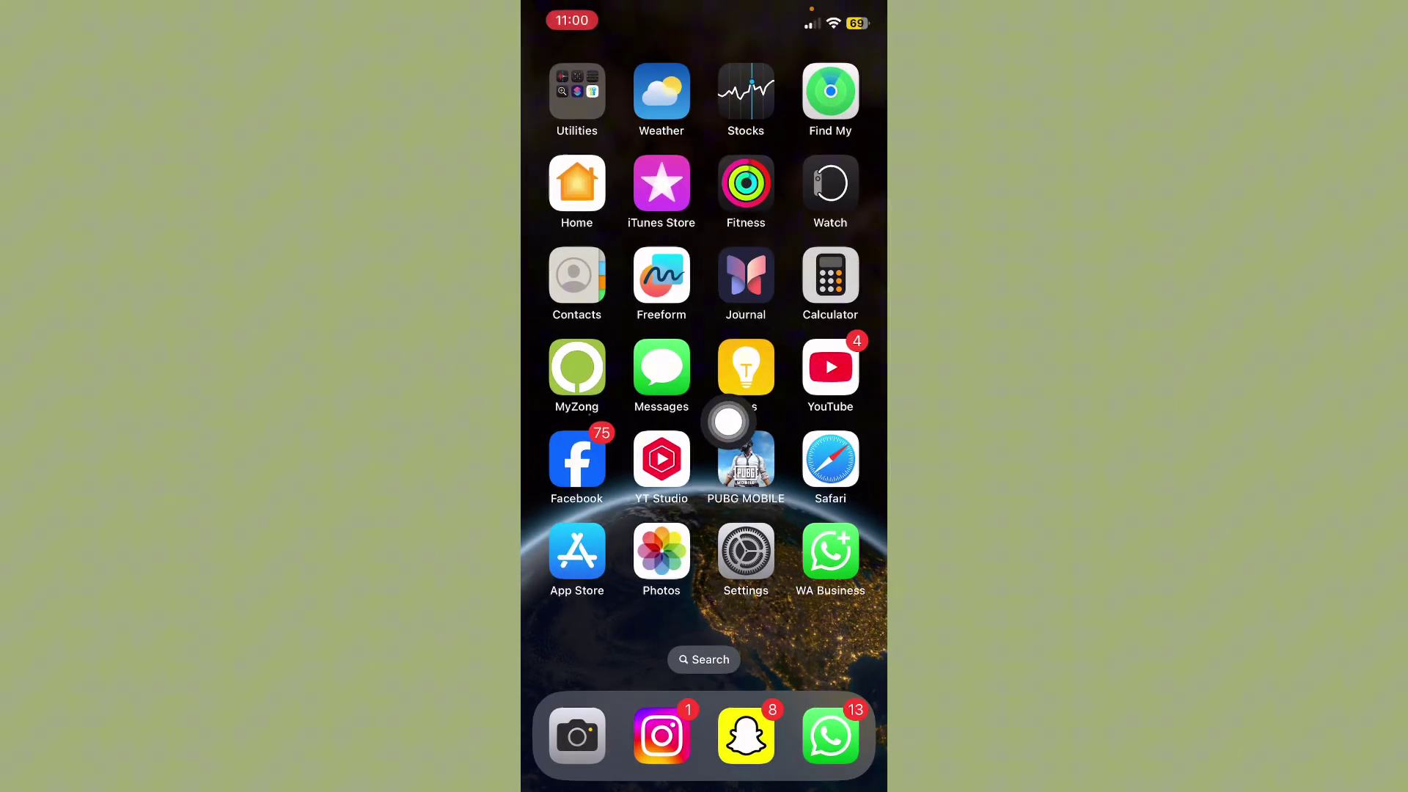
{"action": "left_click", "coordinate": [561, 541]}
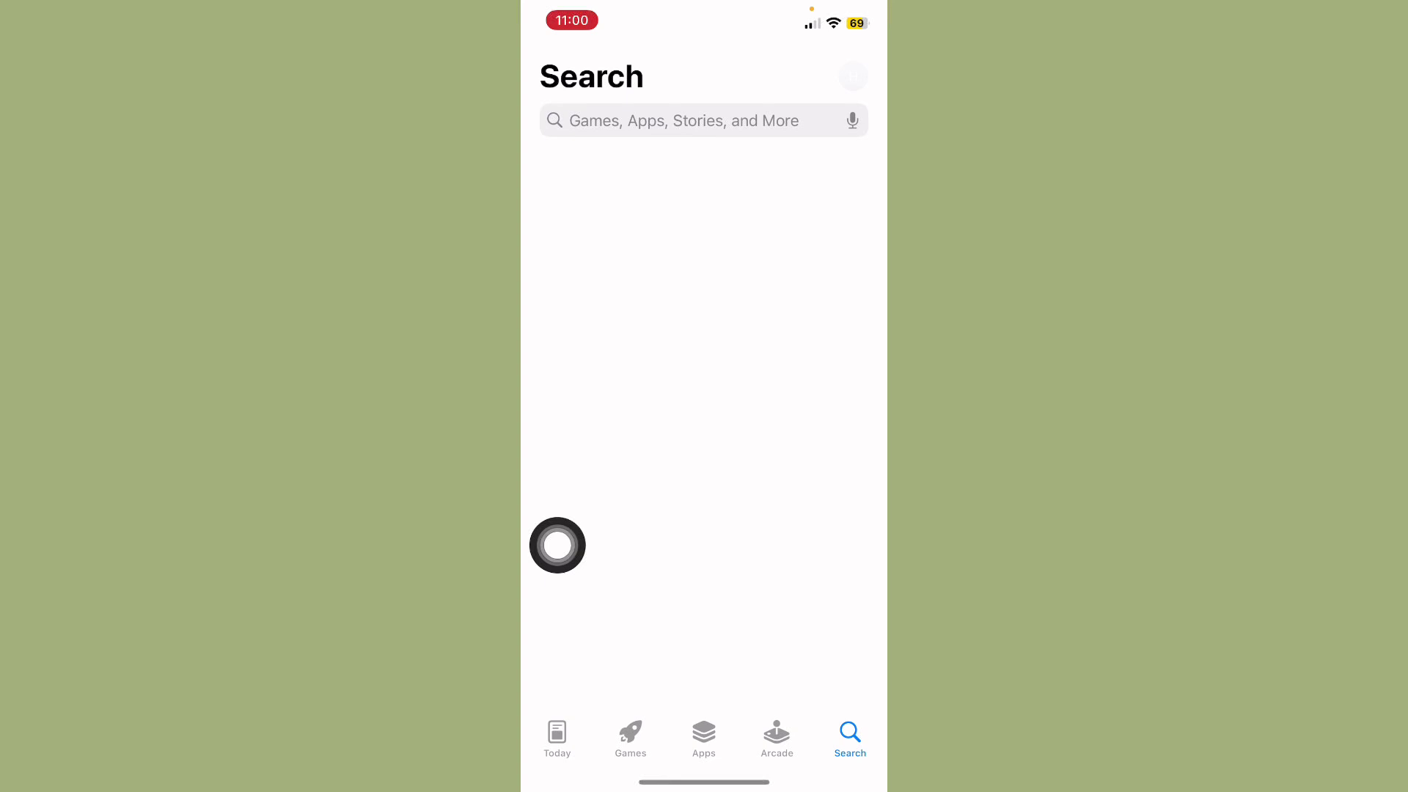
{"action": "left_click", "coordinate": [705, 120]}
{"action": "type", "text": "F"}
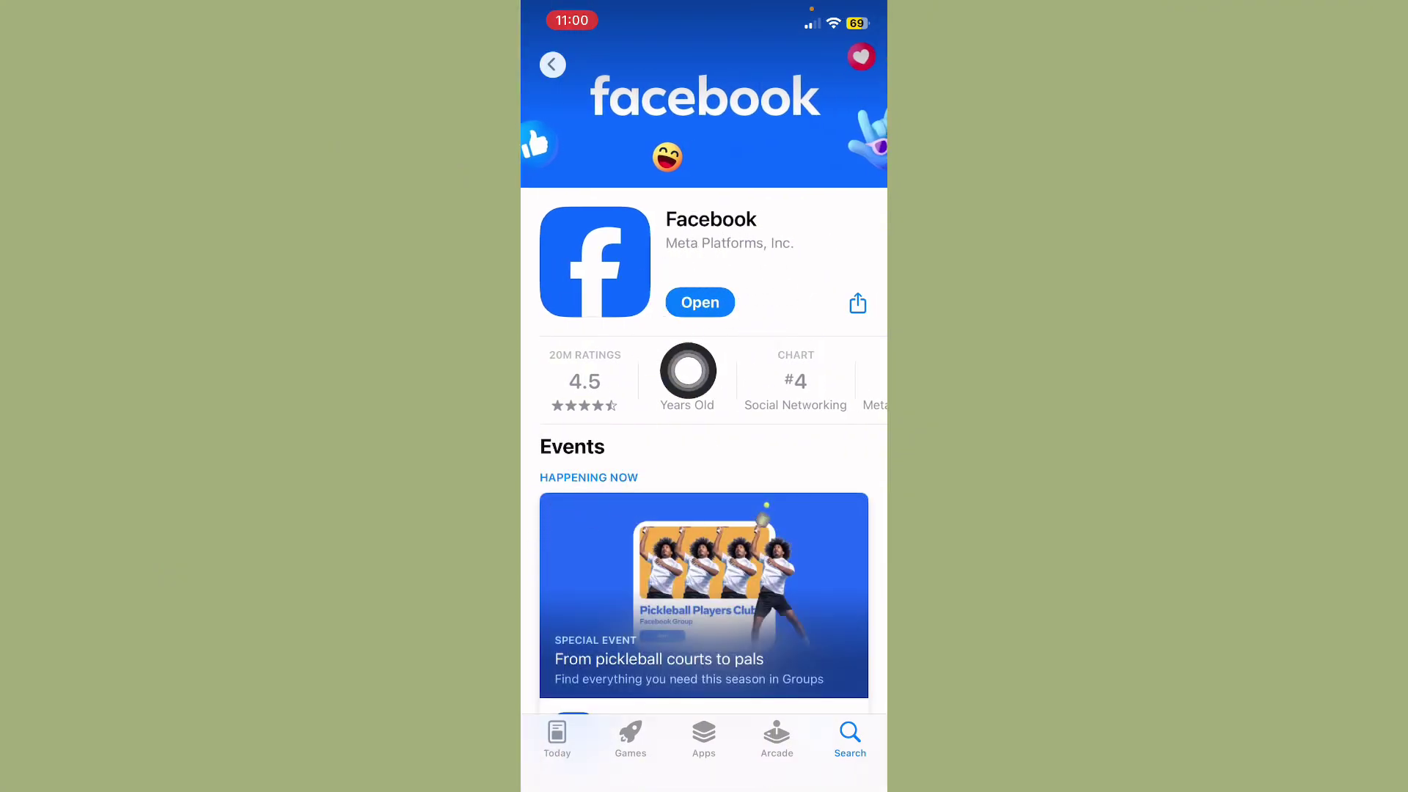
{"action": "left_click_drag", "start_coordinate": [688, 371], "coordinate": [849, 400]}
{"action": "left_click", "coordinate": [849, 400]}
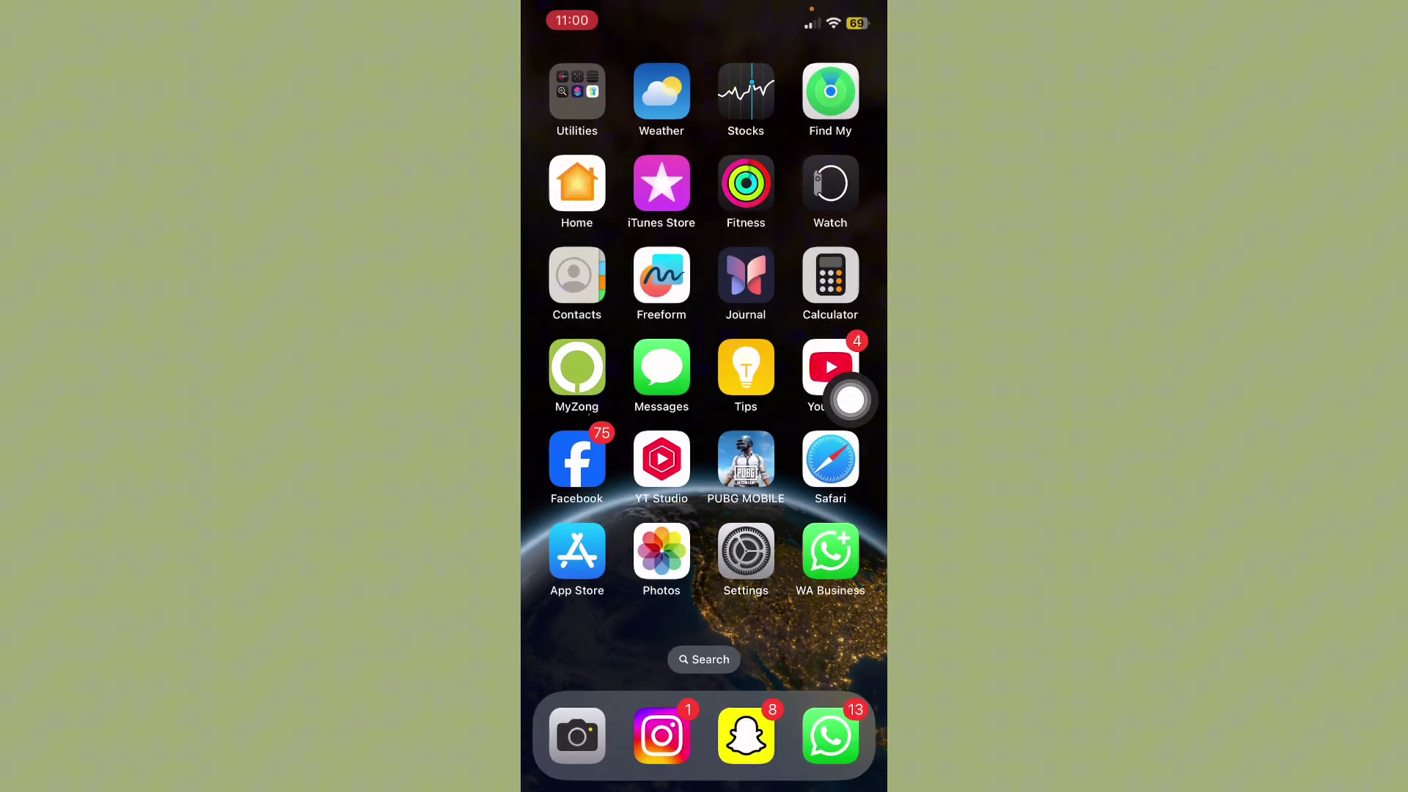
{"action": "left_click", "coordinate": [745, 556]}
{"action": "scroll", "coordinate": [704, 440], "scroll_direction": "down", "scroll_amount": 3}
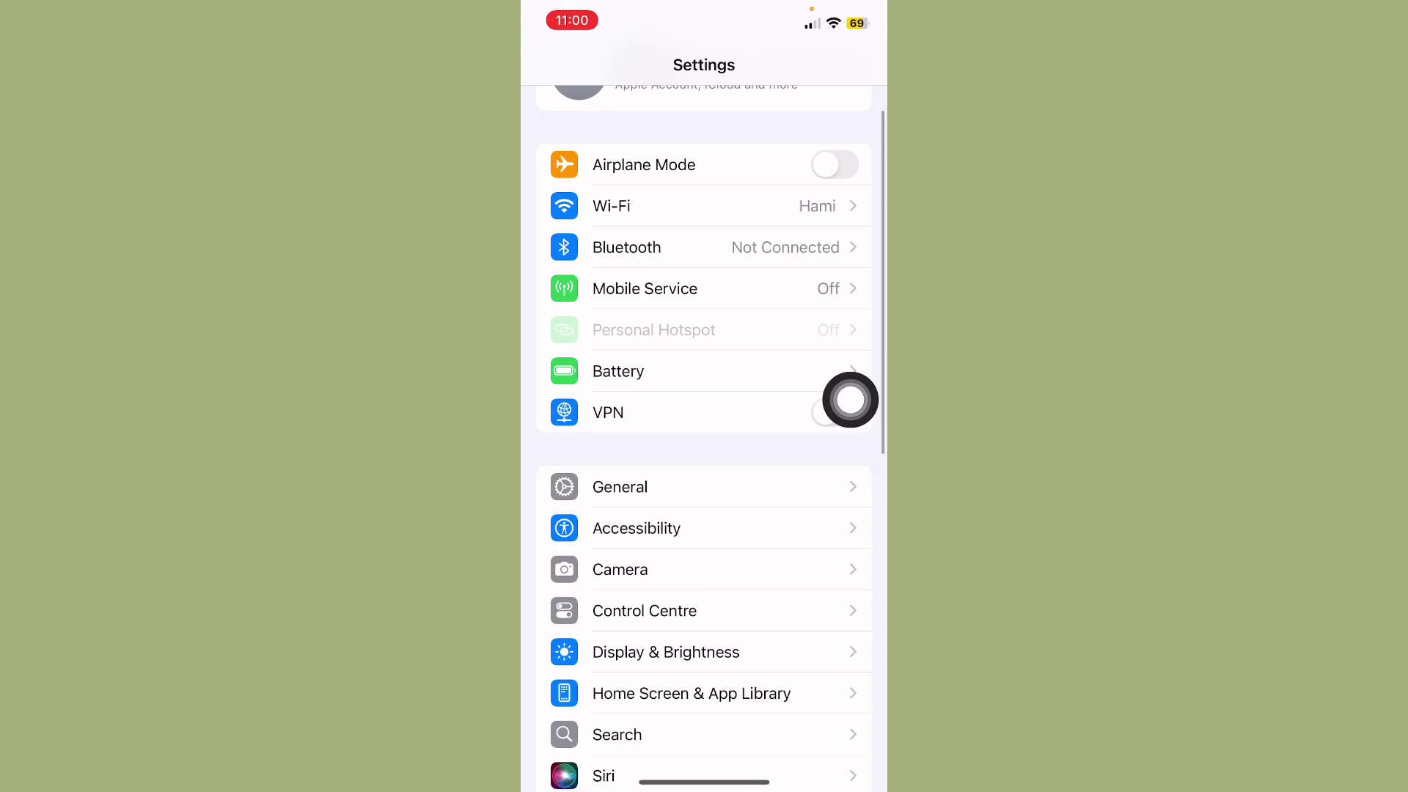
{"action": "left_click", "coordinate": [619, 486]}
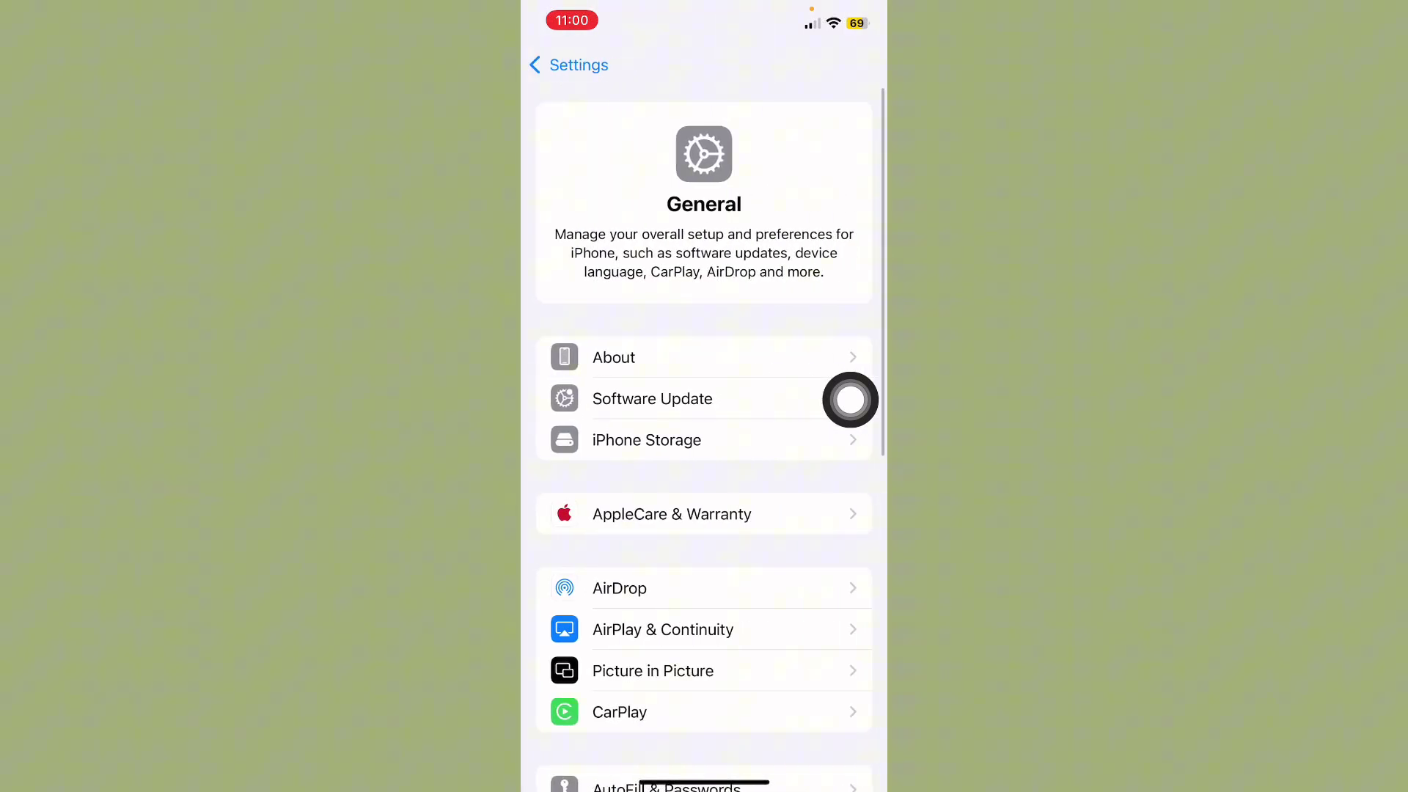
{"action": "left_click", "coordinate": [647, 440]}
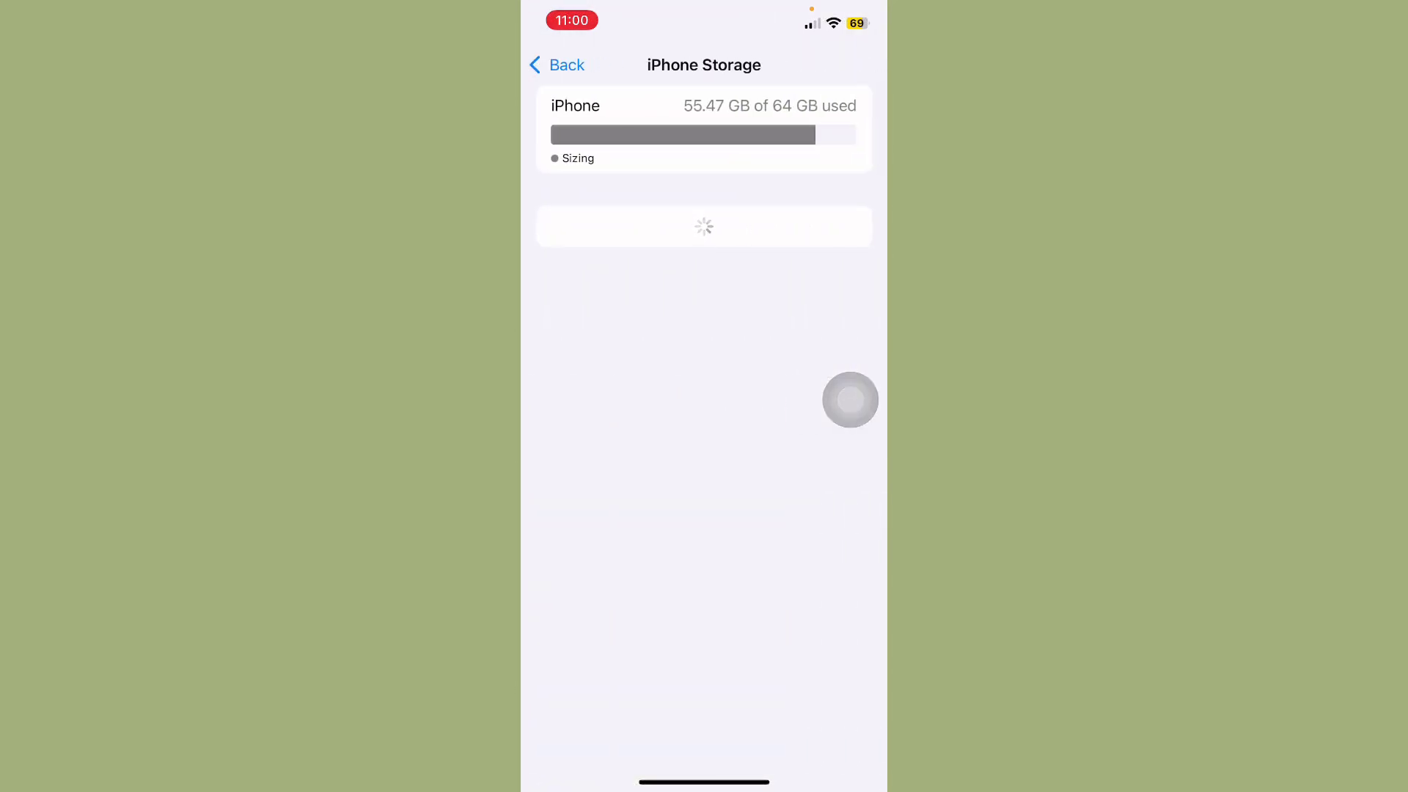
{"action": "left_click", "coordinate": [661, 104]}
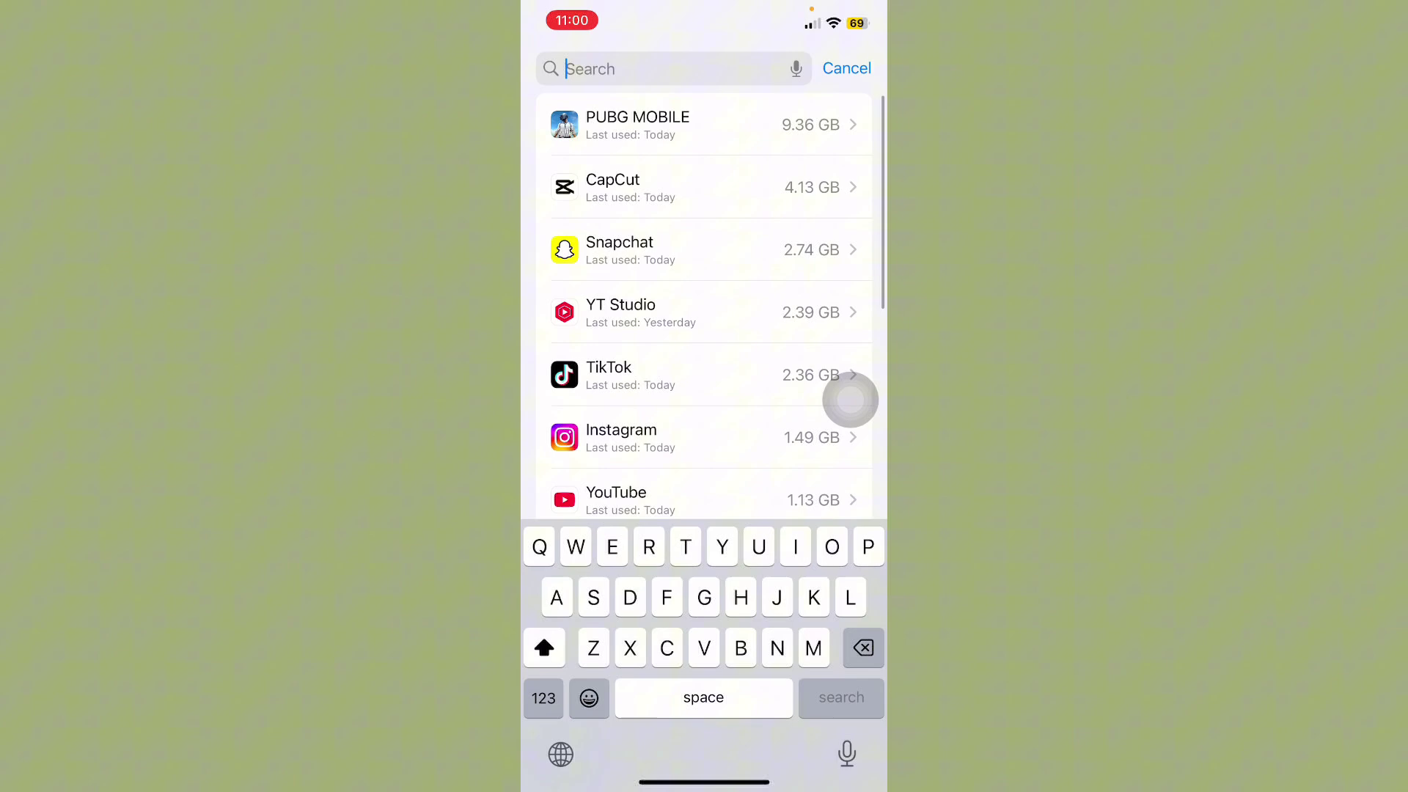
{"action": "type", "text": "Fa"}
{"action": "left_click", "coordinate": [620, 124]}
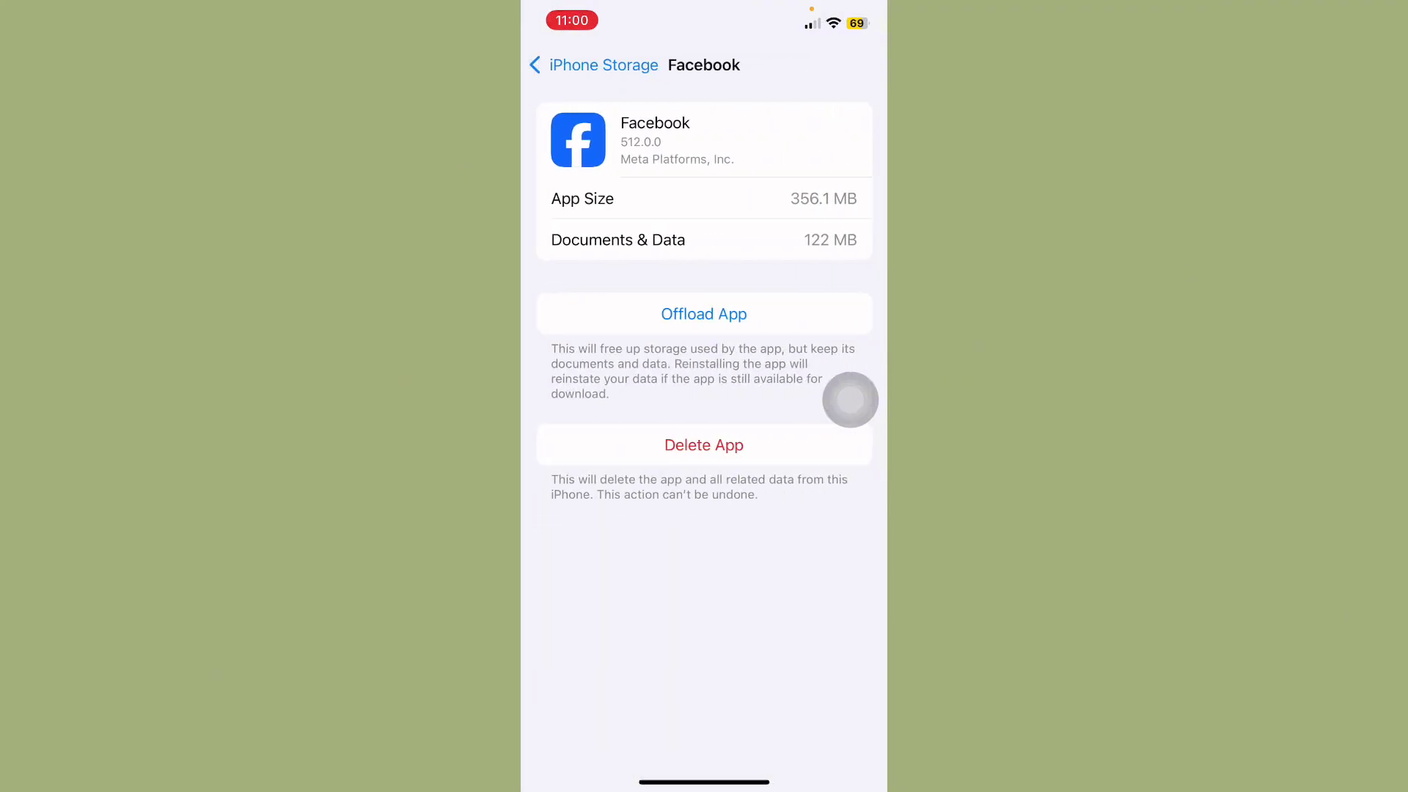
{"action": "mouse_move", "coordinate": [851, 401]}
{"action": "left_mouse_down"}
{"action": "mouse_move", "coordinate": [687, 365]}
{"action": "mouse_move", "coordinate": [827, 427]}
{"action": "left_mouse_up"}
{"action": "left_click_drag", "start_coordinate": [704, 781], "coordinate": [704, 440]}
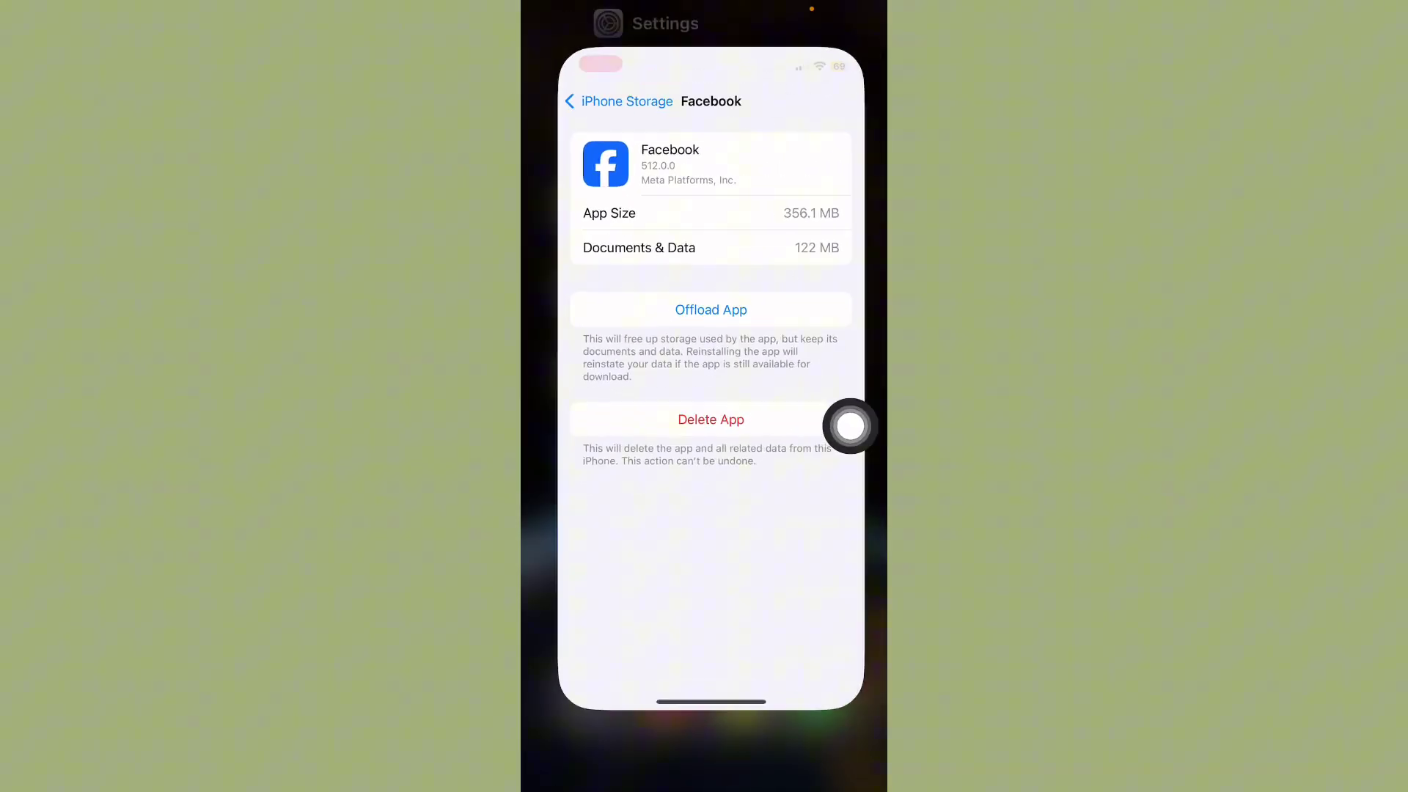